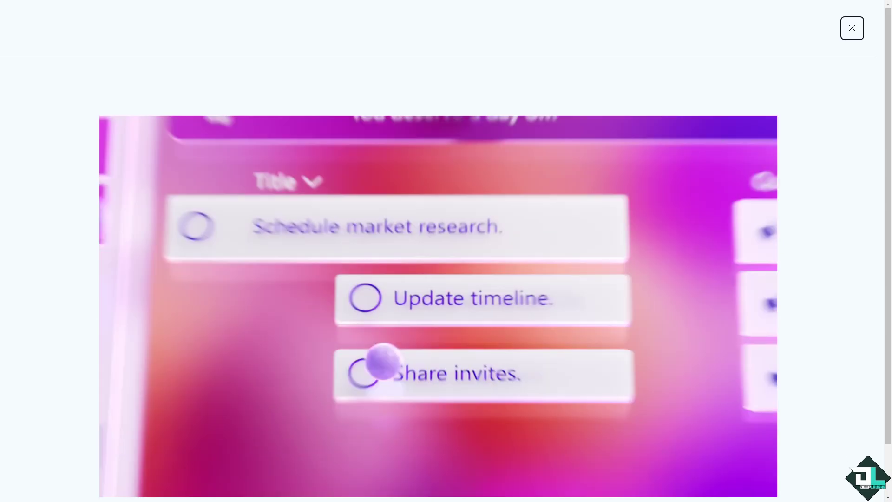
Dismiss the full-screen promo video with Esc to return to the Planner product page
key("Escape")
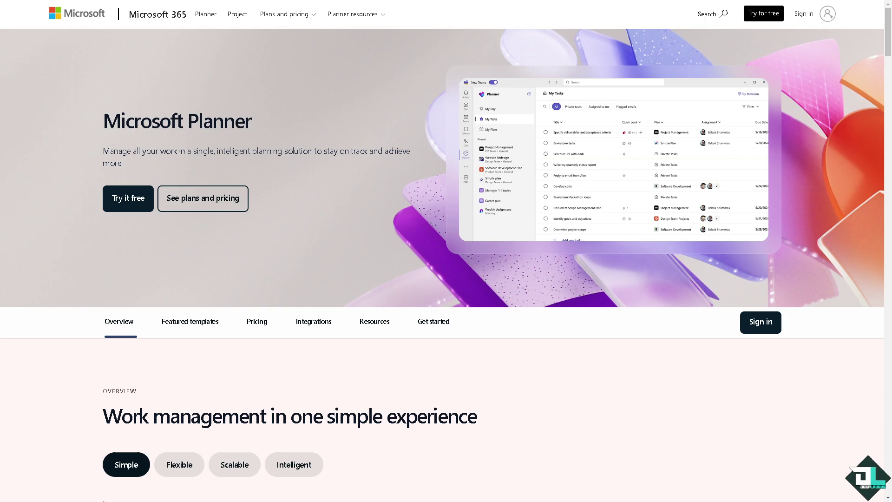
Start the free Planner trial so the web app loads on My Day
left_click(134, 200)
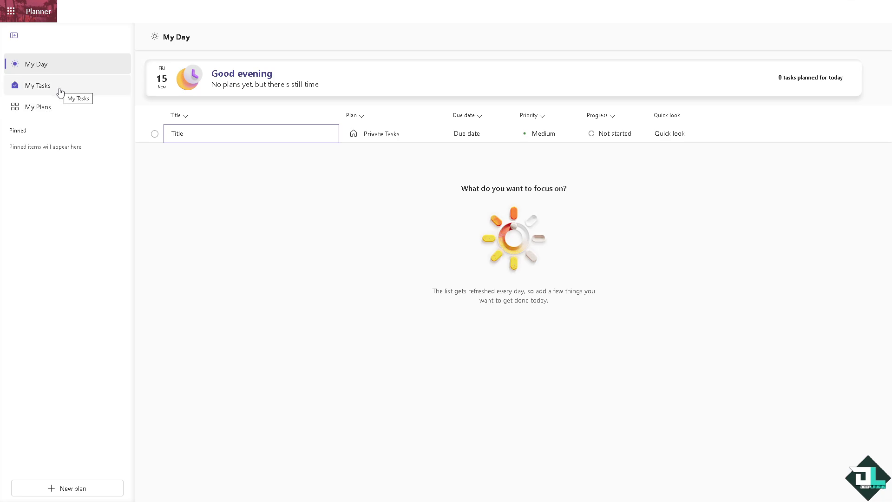
Open the How to Add More Labels plan from My Plans and close its Plan details panel
left_click(56, 108)
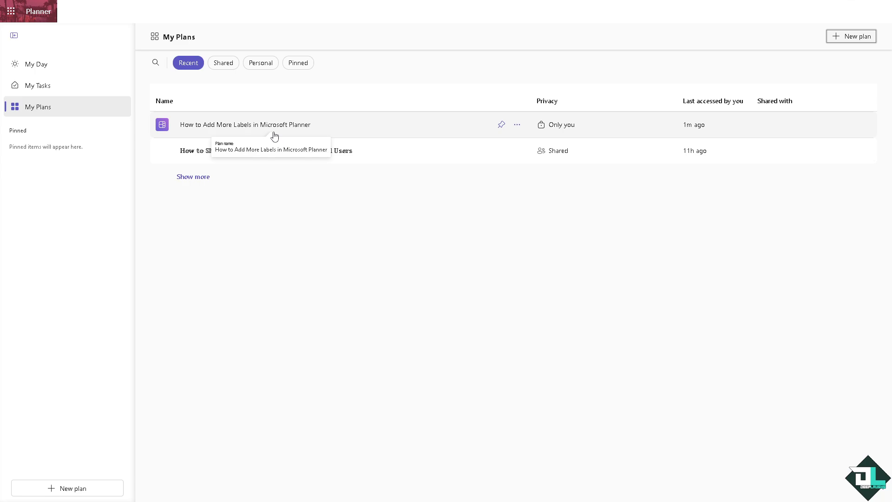
left_click(301, 125)
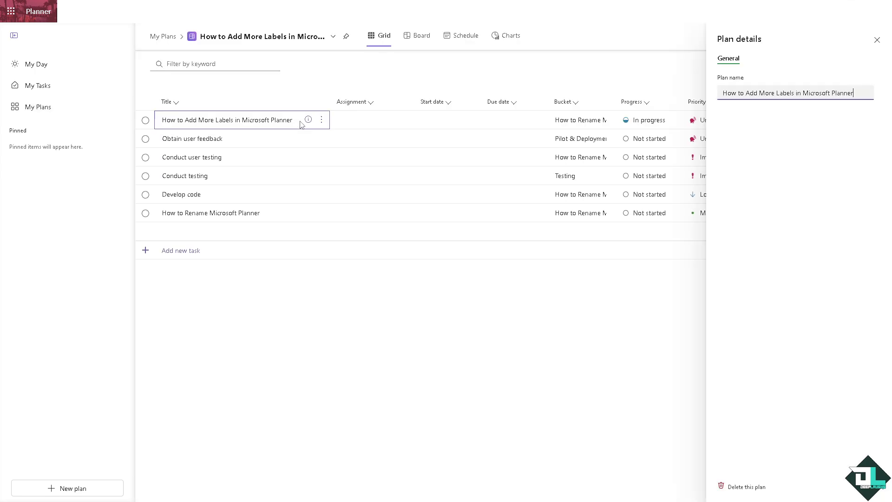
left_click(491, 306)
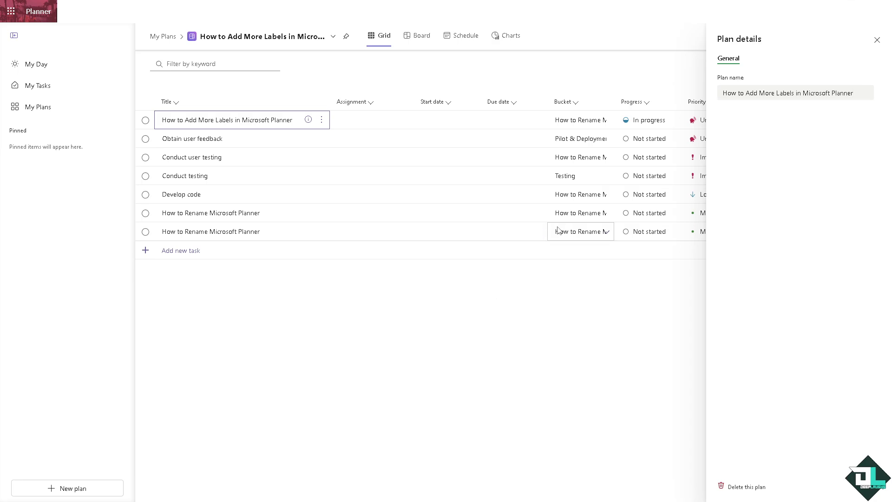
mouse_move(446, 2)
left_click(877, 40)
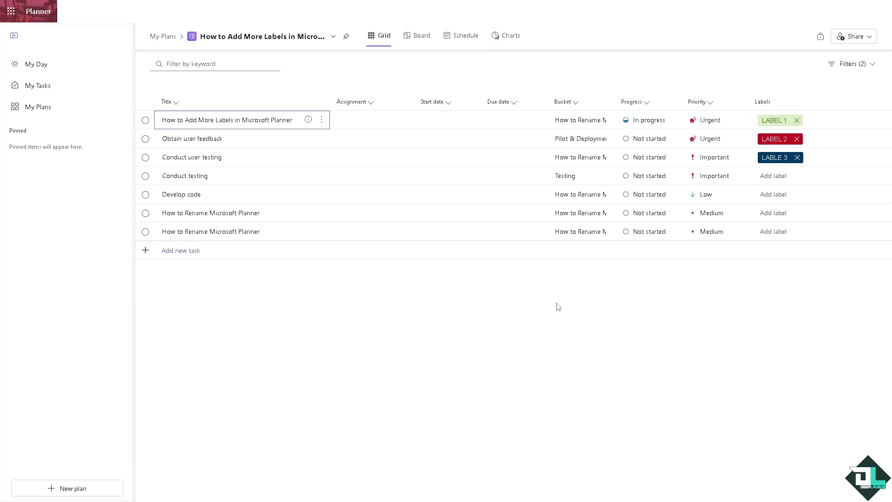
Give Conduct testing the Orange label and Develop code the Peach label
left_click(774, 178)
scroll(773, 257, "down", 3)
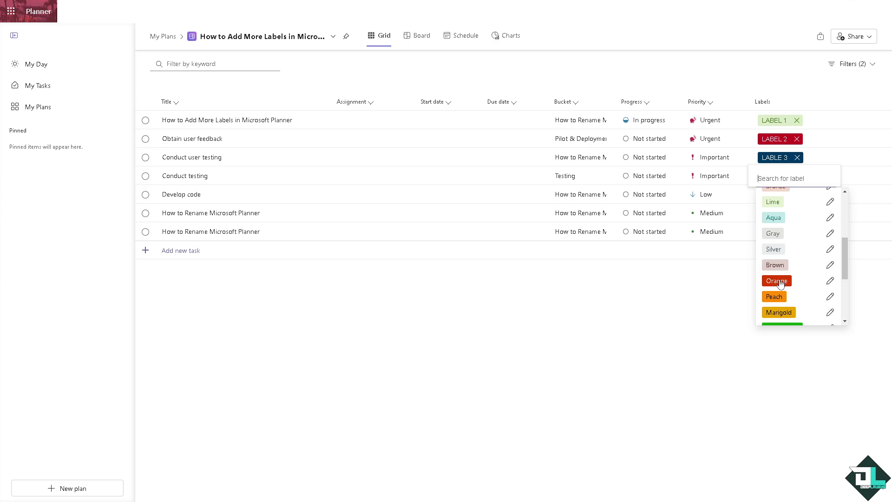
left_click(777, 281)
left_click(718, 319)
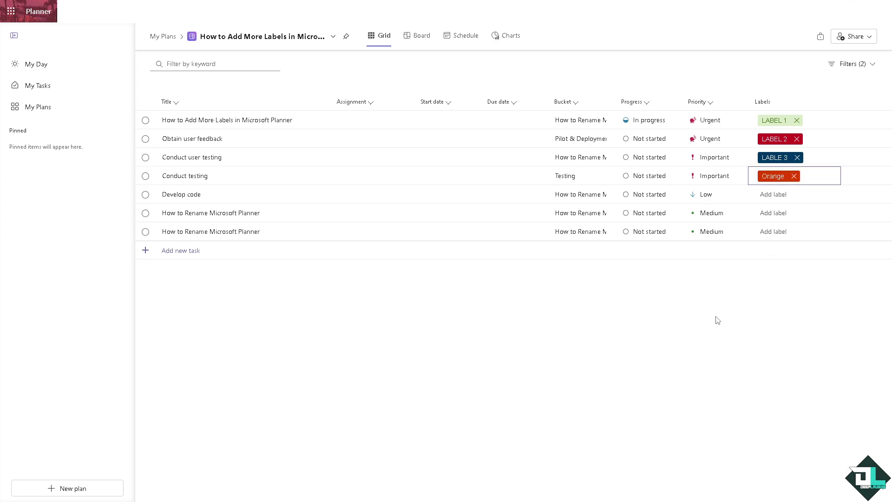
left_click(774, 195)
scroll(785, 315, "down", 5)
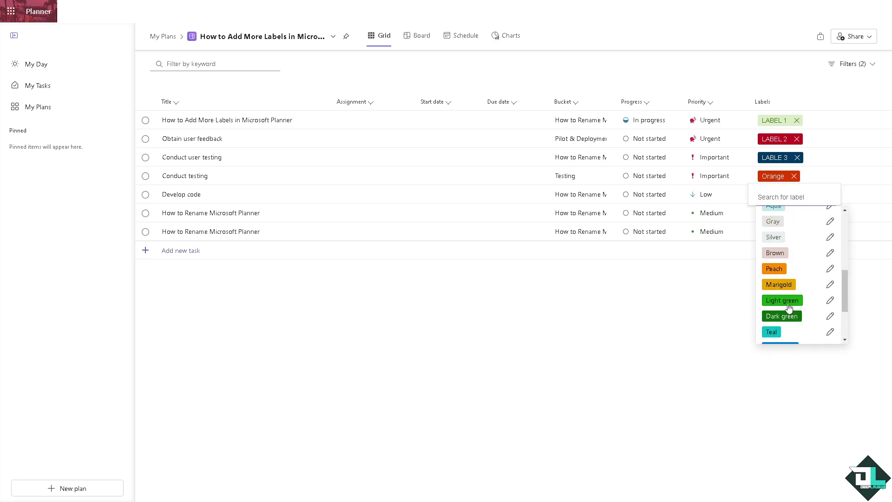
left_click(773, 269)
left_click(722, 294)
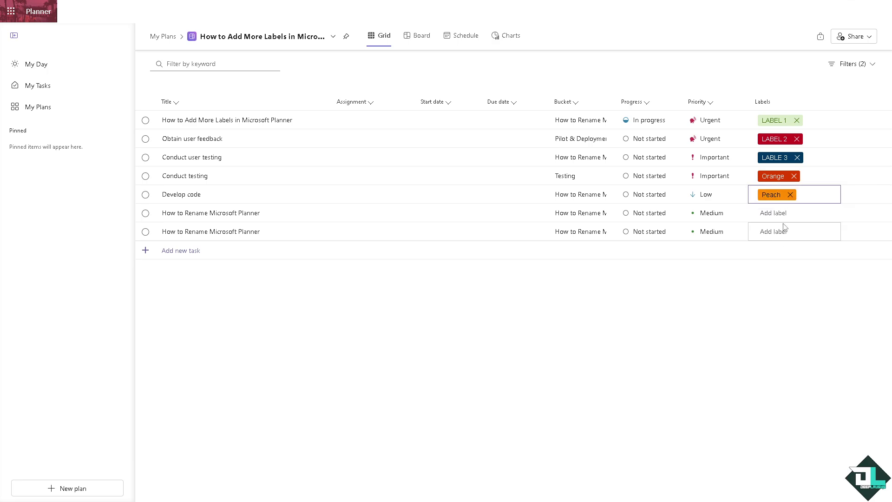
Label the two How to Rename Microsoft Planner tasks Light blue and Dark gray
left_click(778, 215)
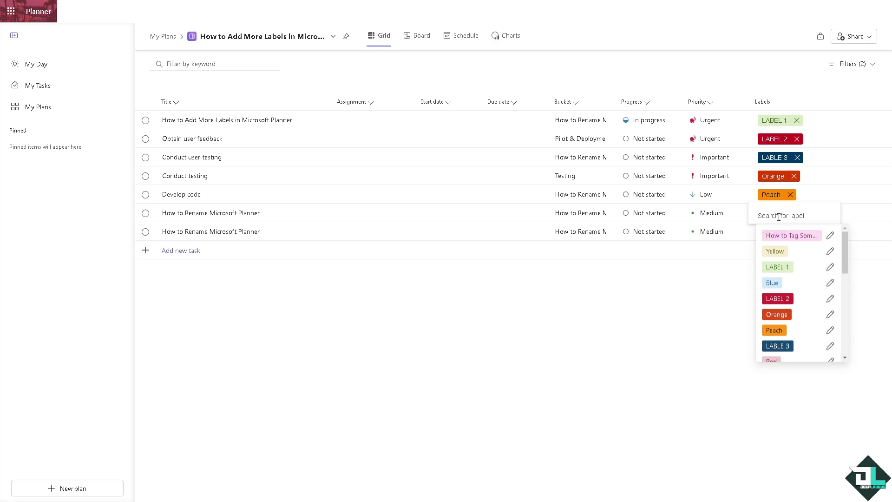
scroll(795, 330, "down", 5)
scroll(794, 333, "down", 1)
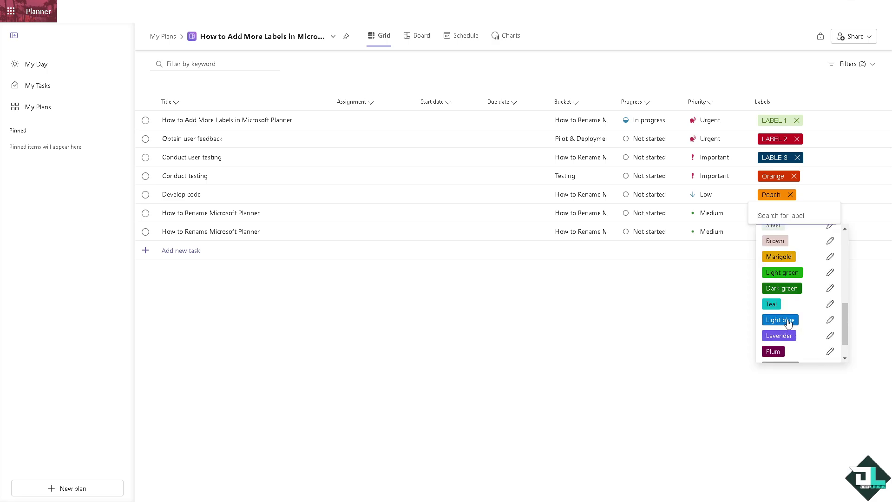
left_click(786, 320)
left_click(728, 318)
left_click(798, 232)
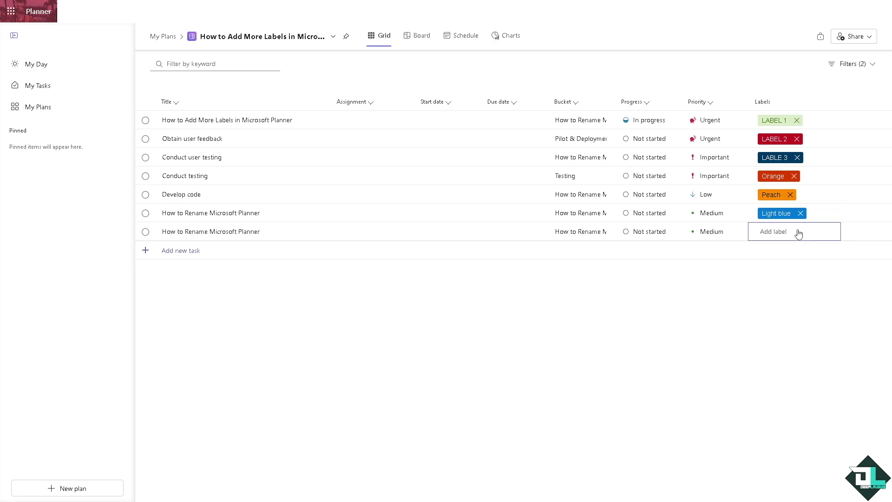
left_click(797, 235)
scroll(806, 307, "down", 5)
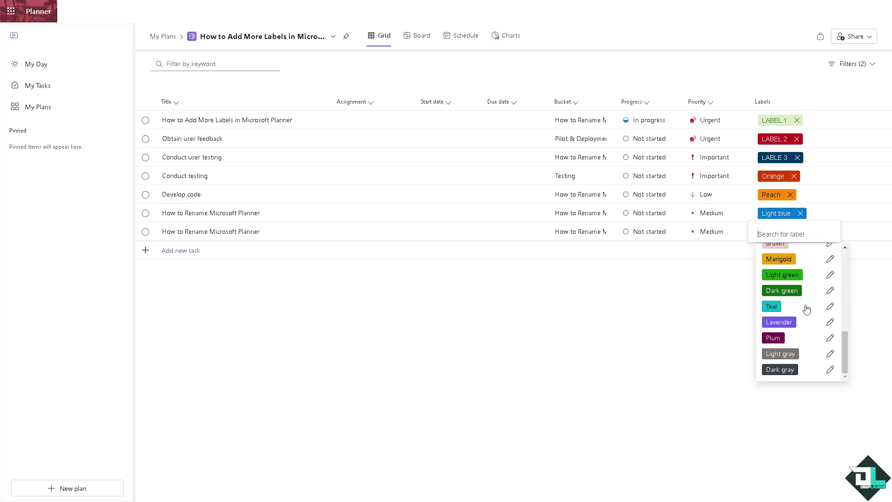
left_click(779, 369)
left_click(676, 316)
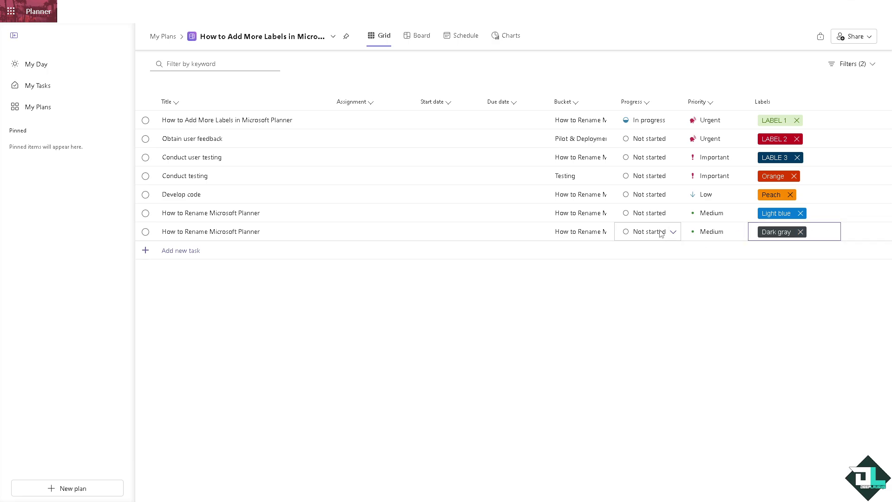
left_click(254, 217)
Retitle the sixth and seventh tasks by pasting the How to Add More Labels title
left_click(261, 215)
right_click(263, 215)
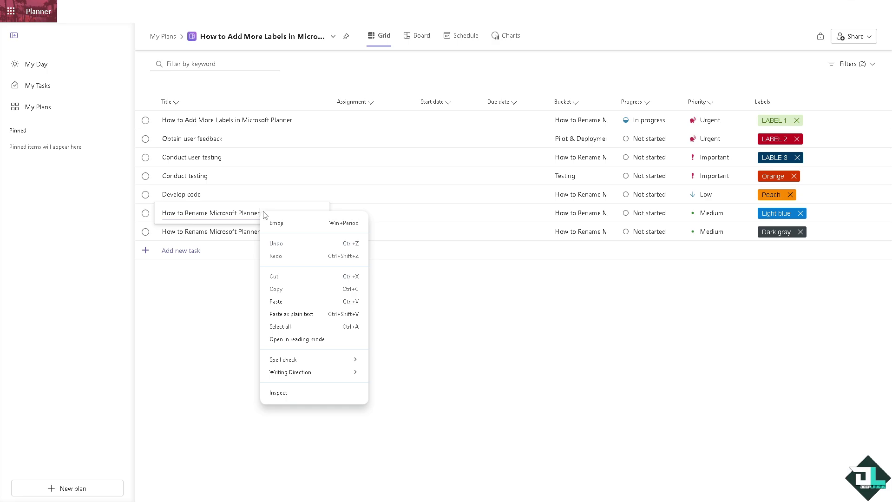
left_click(243, 215)
key("ctrl+a")
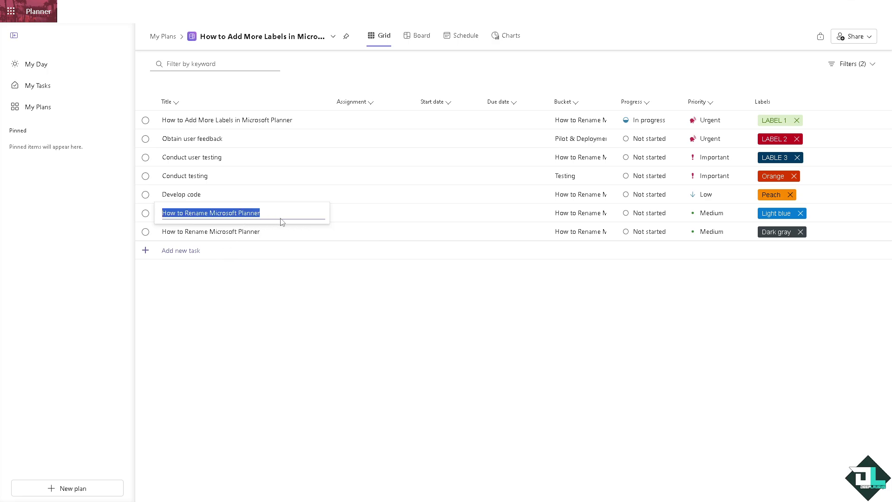
type("How to Add More Labels in Microsoft Planner")
left_click(270, 231)
left_click(270, 232)
key("ctrl+a")
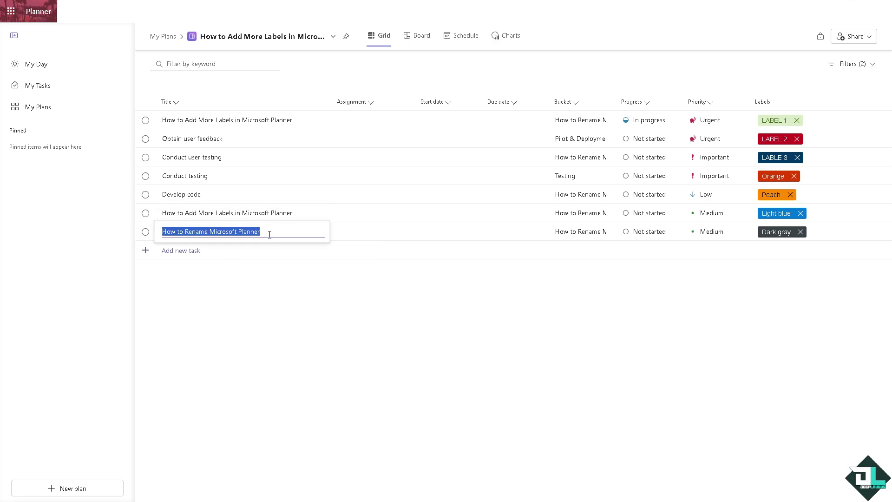
type("How to Add More Labels in Microsoft Planner")
key("Return")
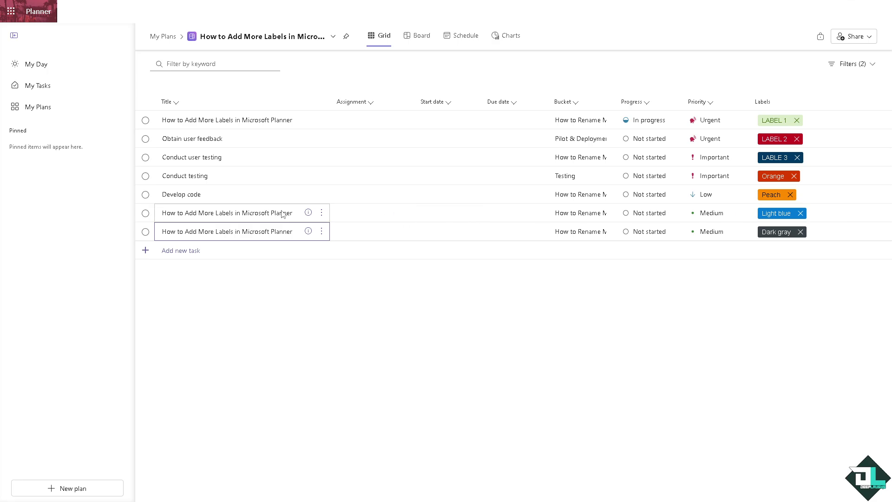
Set Conduct testing In progress and Develop code Completed with Important priority, then add a task row
left_click(673, 158)
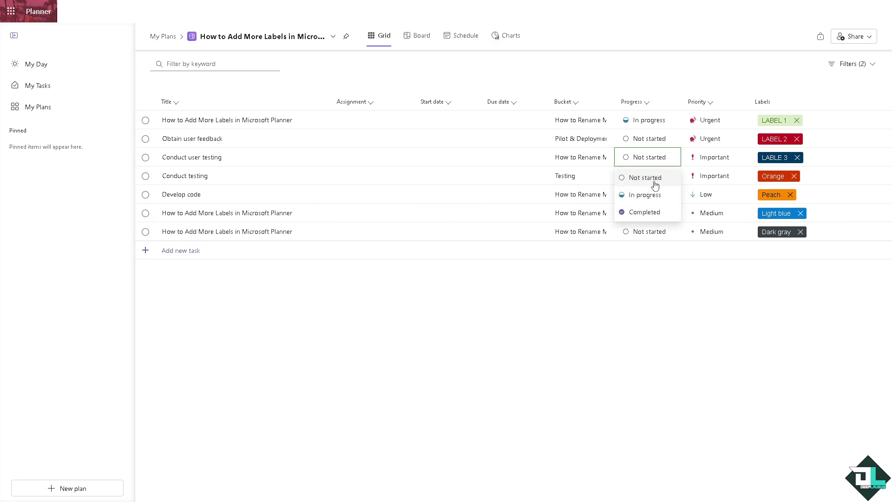
left_click(655, 180)
left_click(674, 181)
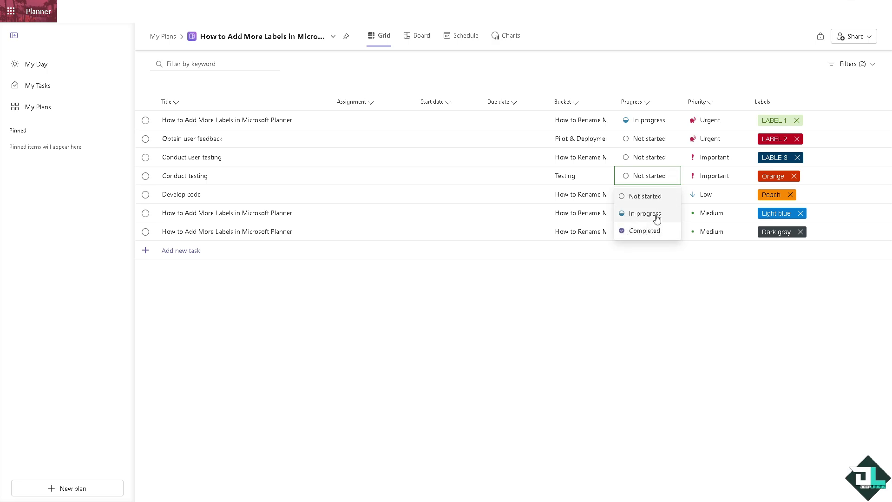
left_click(655, 215)
left_click(672, 195)
left_click(655, 247)
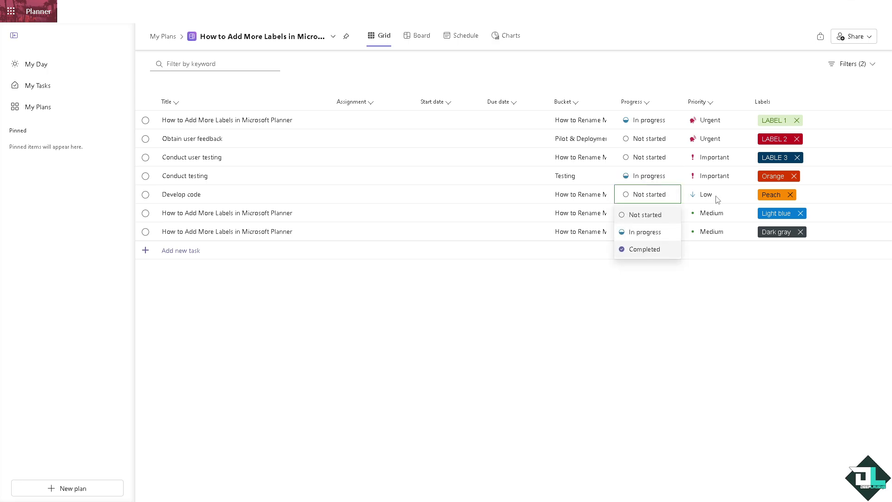
left_click(740, 196)
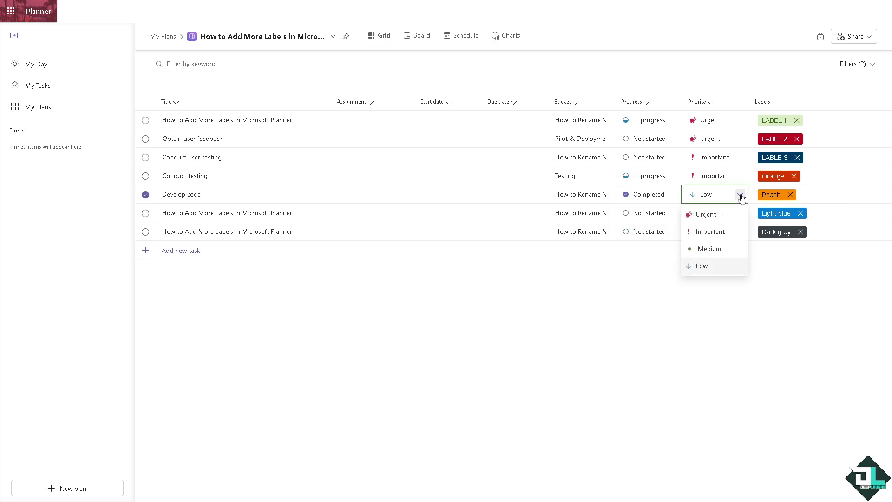
left_click(717, 235)
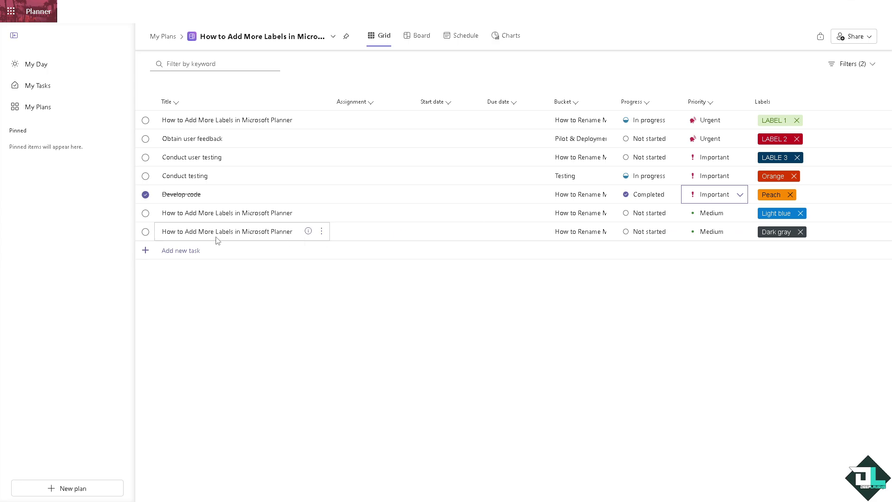
left_click(191, 250)
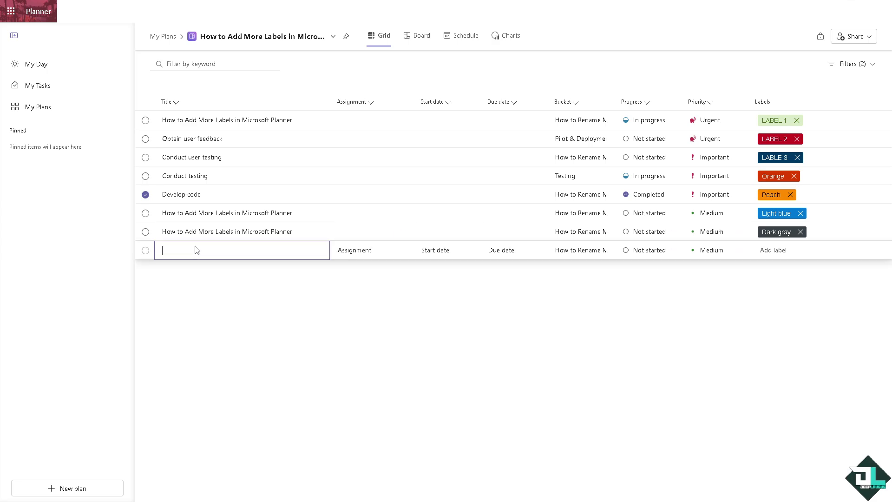
Title the new task 'How to Add More Labels in Microsoft Planner' and tag it Plum and How to Tag Someone
type("How to Add More Labels in Microsoft Planner")
left_click(353, 251)
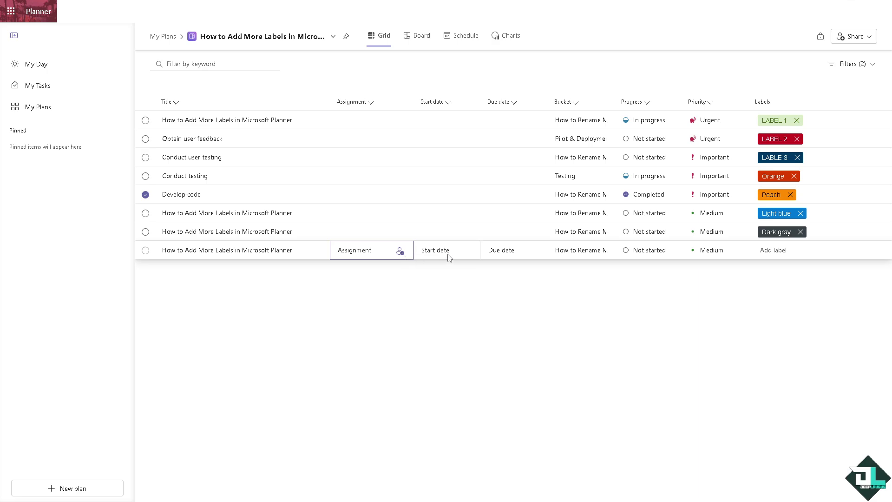
left_click(784, 255)
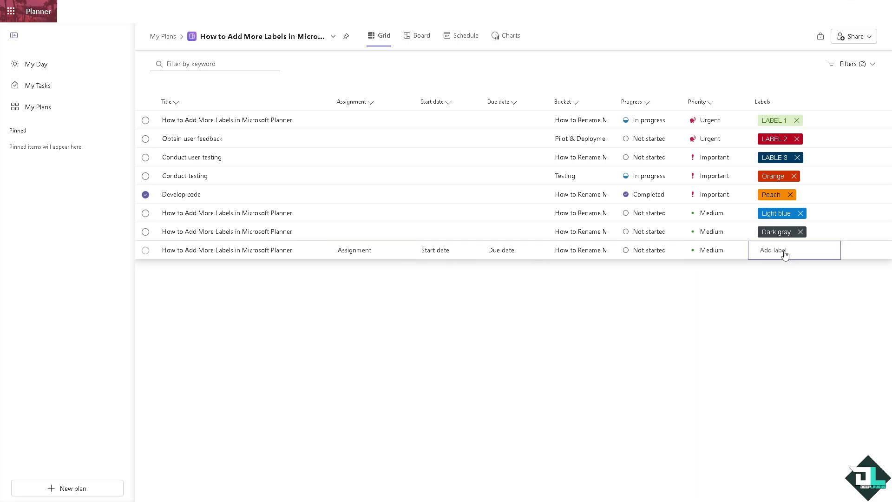
left_click(780, 257)
scroll(788, 308, "down", 5)
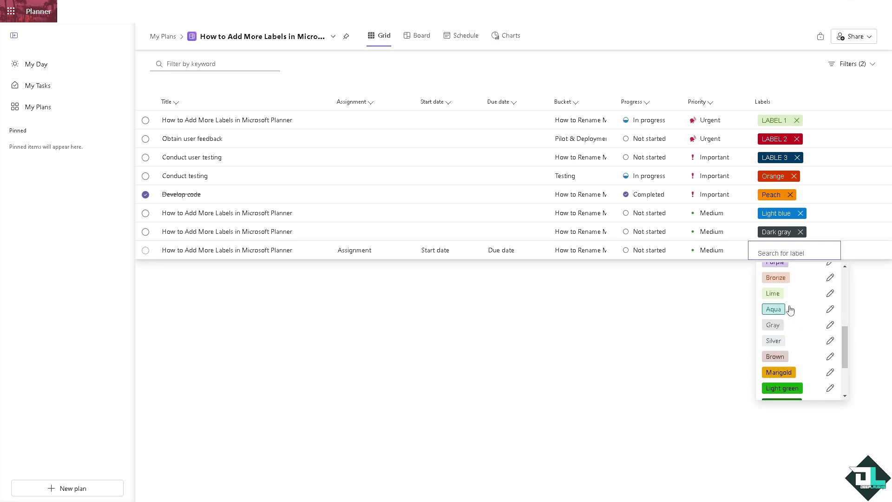
left_click(773, 373)
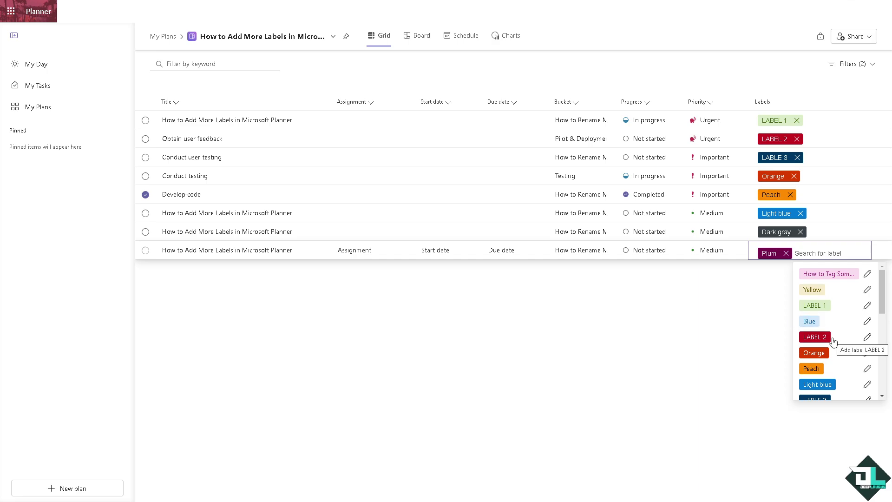
left_click(848, 276)
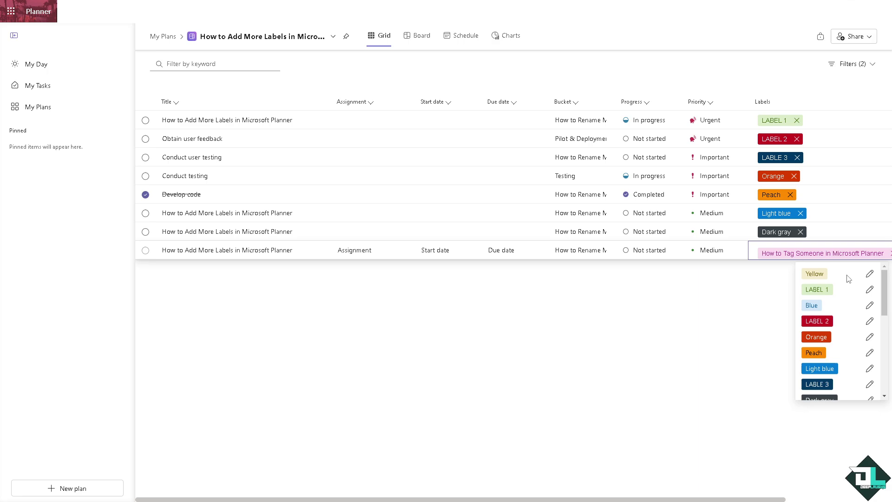
left_click(825, 254)
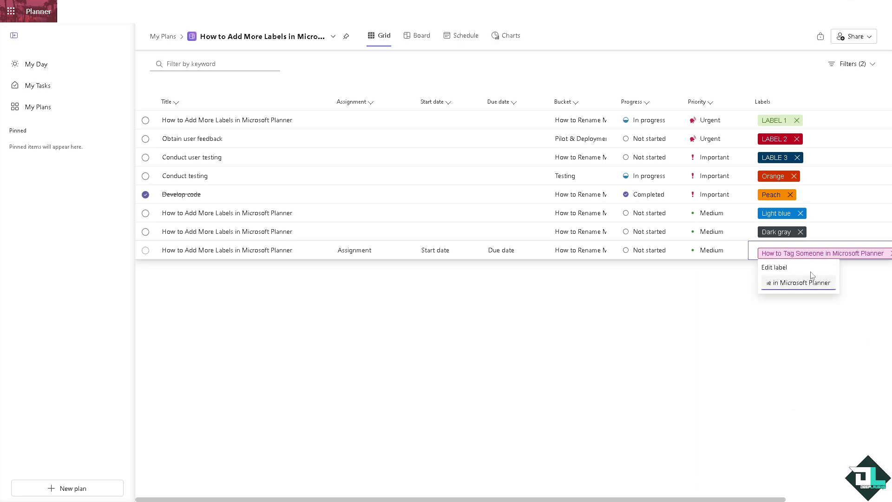
left_click(767, 322)
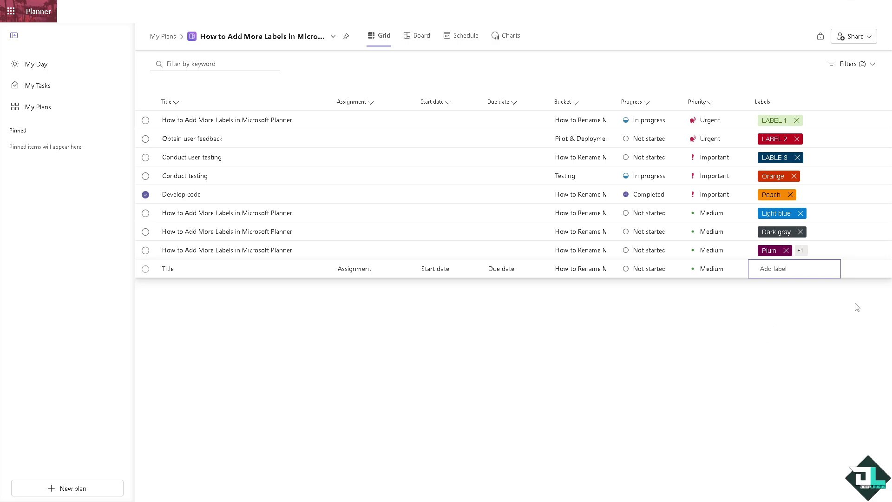
Remove LABEL 1, LABEL 2, LABLE 3 and Orange from the first four tasks
left_click(796, 121)
left_click(796, 138)
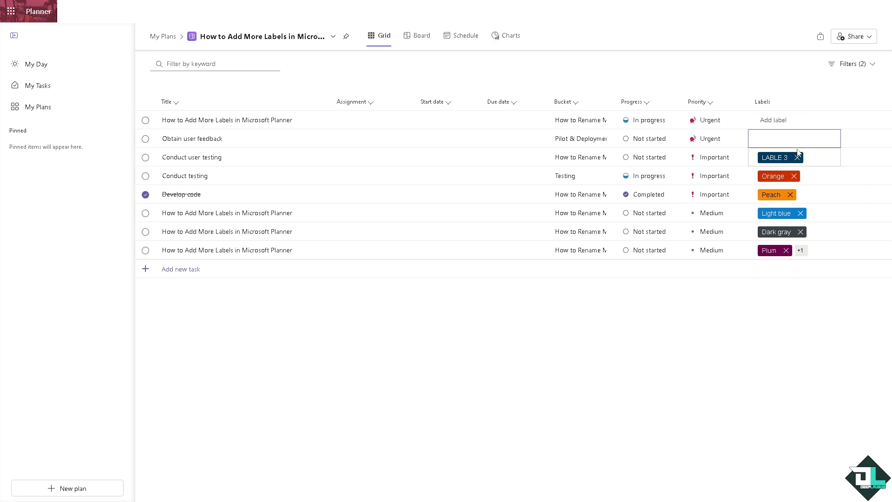
left_click(797, 157)
left_click(794, 176)
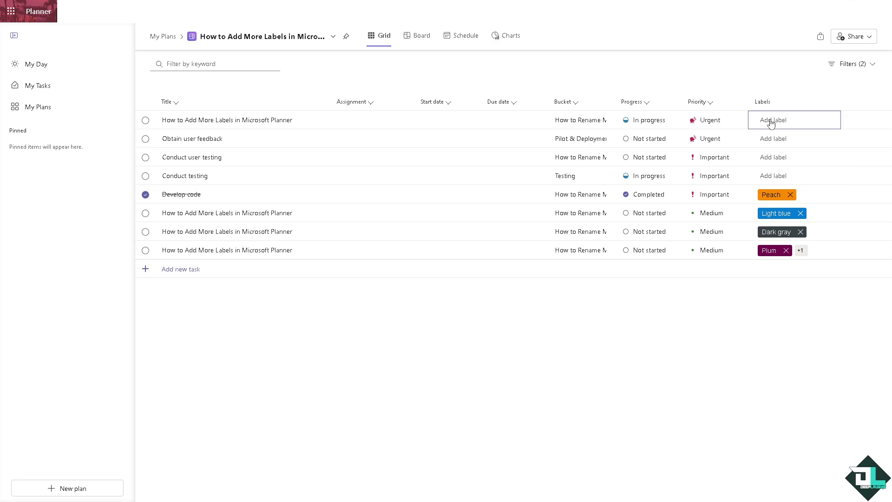
Label the first task Teal, Obtain user feedback Brown, and Conduct user testing Silver
left_click(771, 121)
scroll(785, 219, "down", 5)
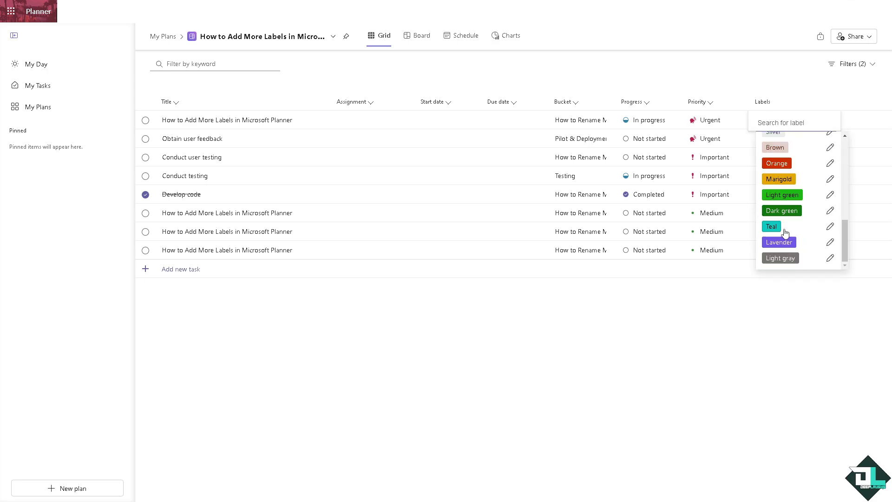
left_click(784, 231)
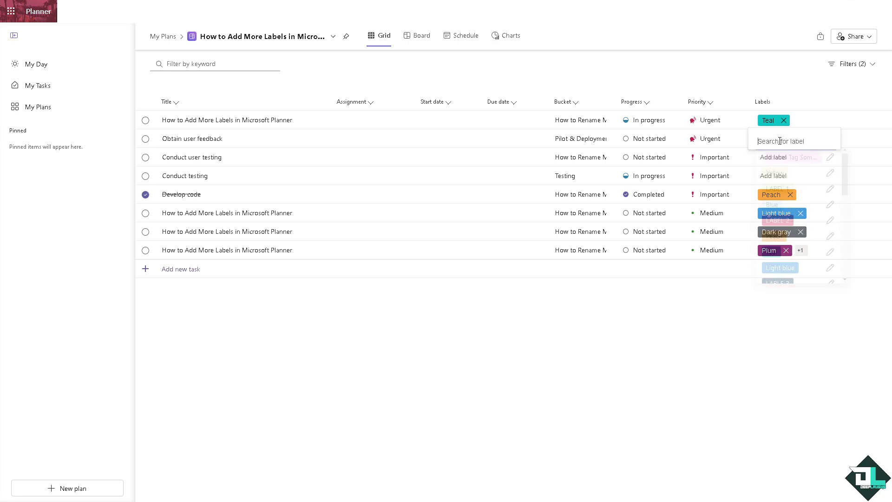
scroll(776, 230, "down", 4)
left_click(774, 258)
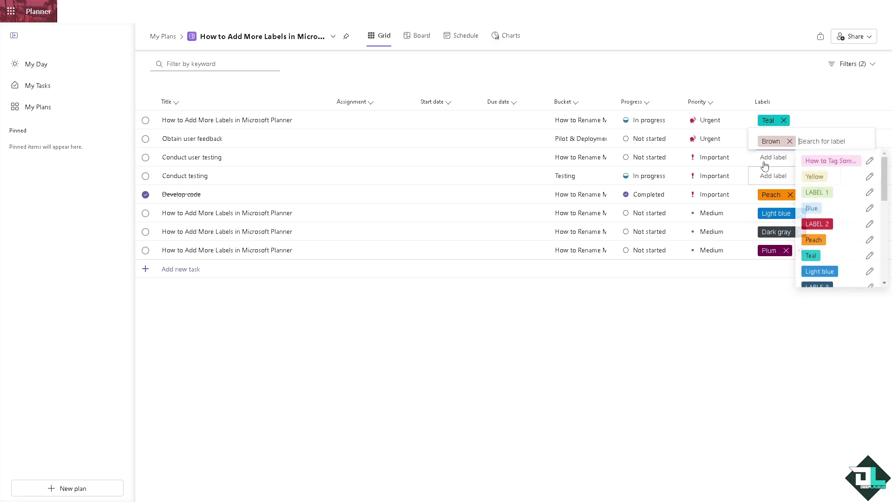
left_click(764, 166)
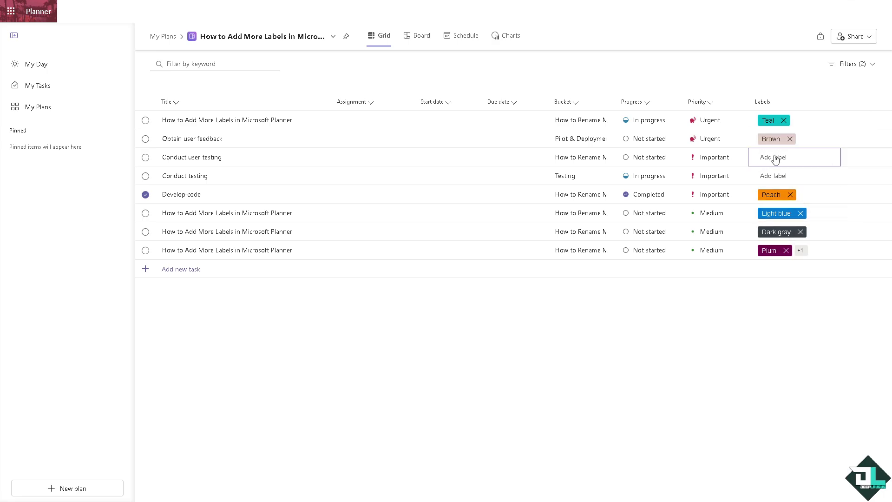
left_click(775, 159)
scroll(775, 234, "down", 6)
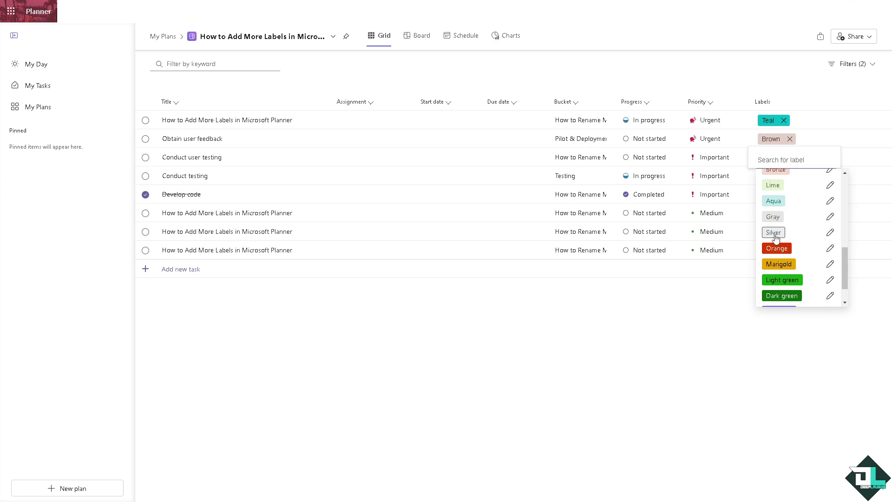
left_click(773, 233)
left_click(462, 371)
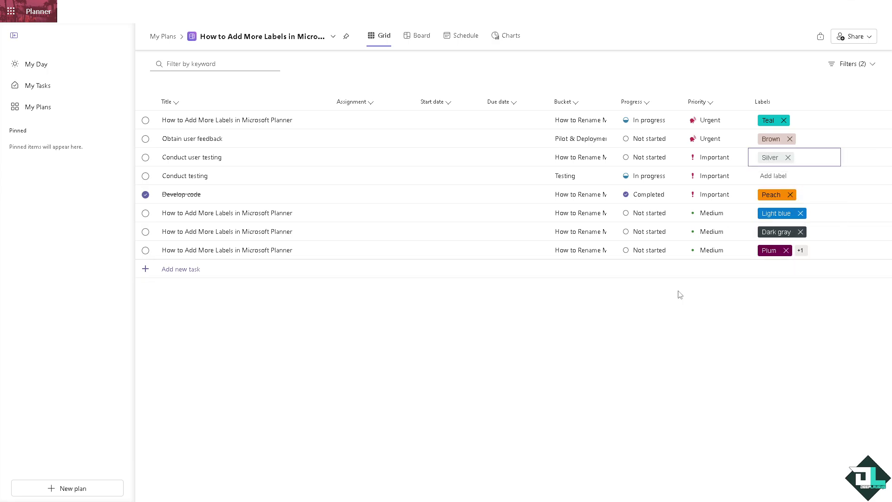
left_click(863, 41)
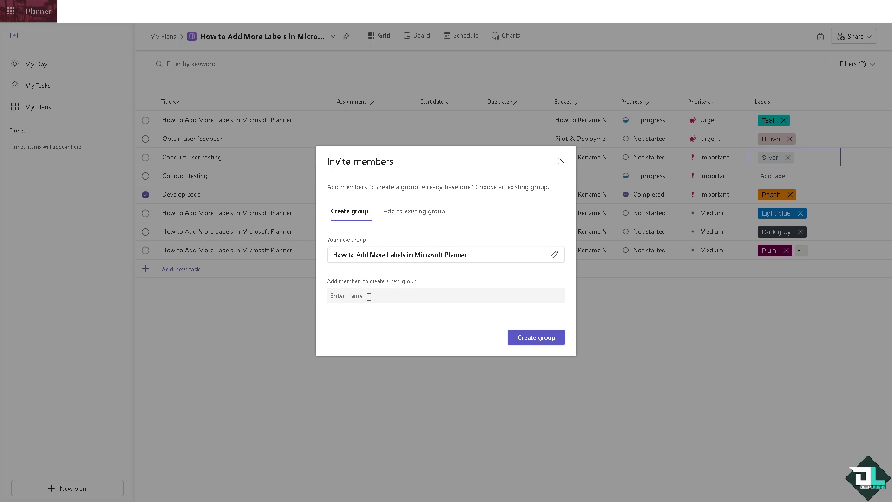
left_click(561, 161)
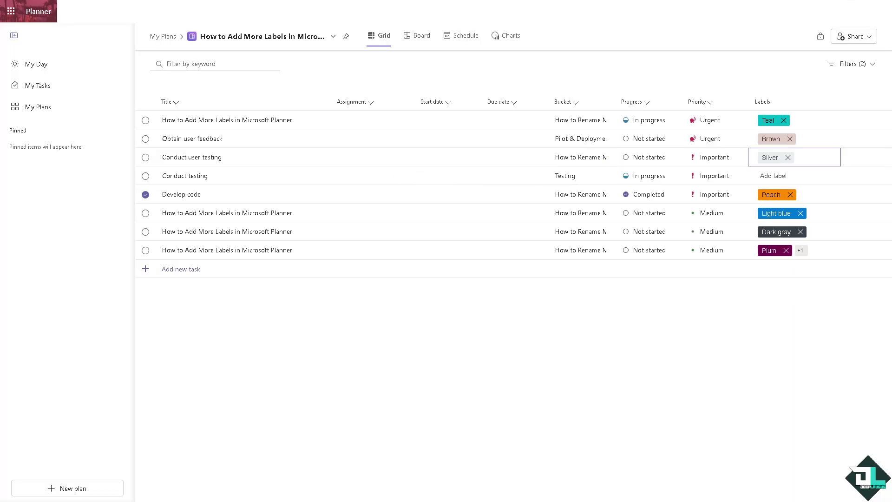